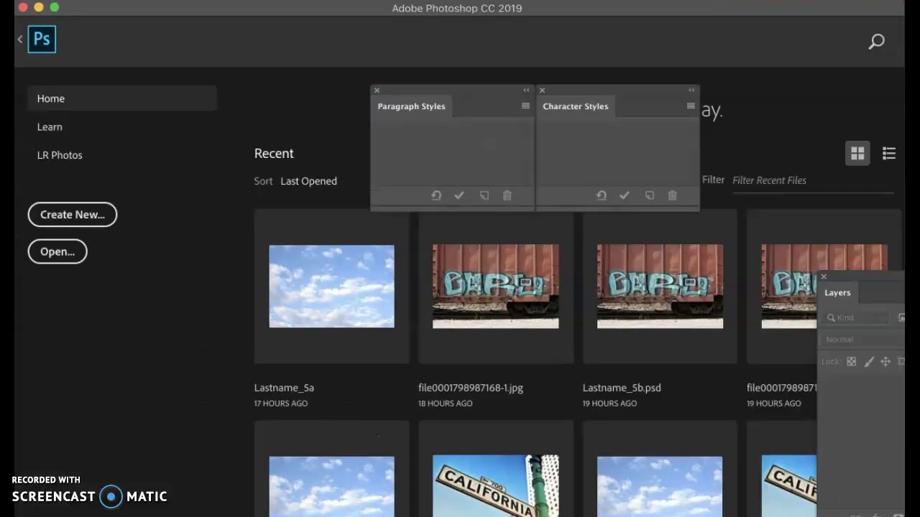
Start a new document and name it with the owner's surname followed by _Ex1.
{"action": "mouse_move", "coordinate": [903, 514]}
{"action": "left_mouse_down"}
{"action": "mouse_move", "coordinate": [887, 513]}
{"action": "mouse_move", "coordinate": [901, 512]}
{"action": "left_mouse_up"}
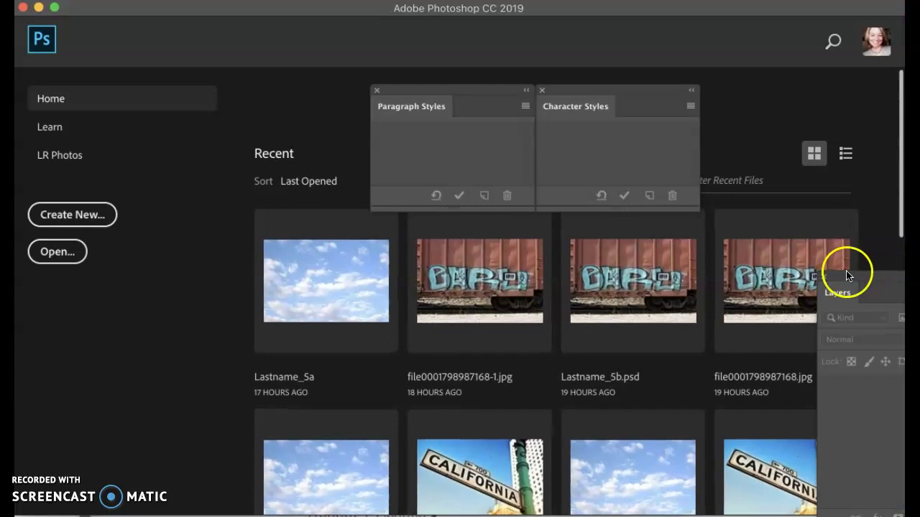
{"action": "left_click", "coordinate": [824, 276]}
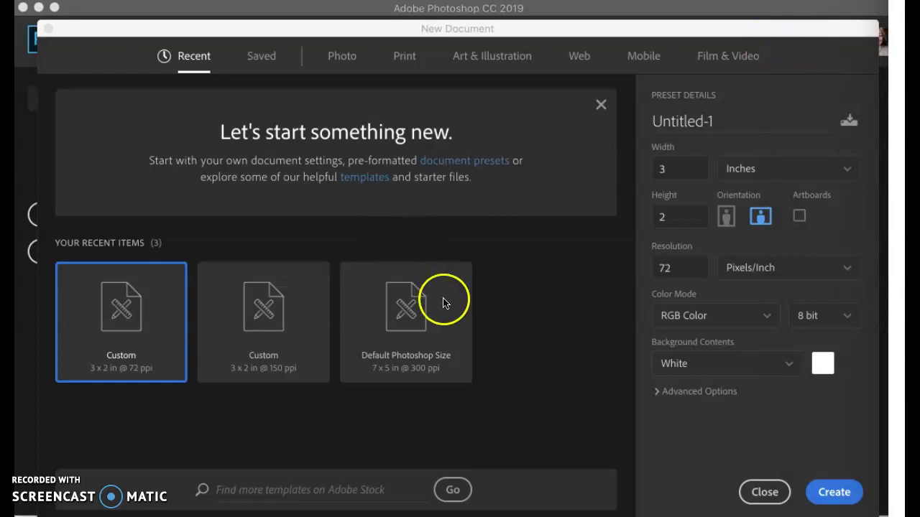
{"action": "left_click", "coordinate": [514, 275]}
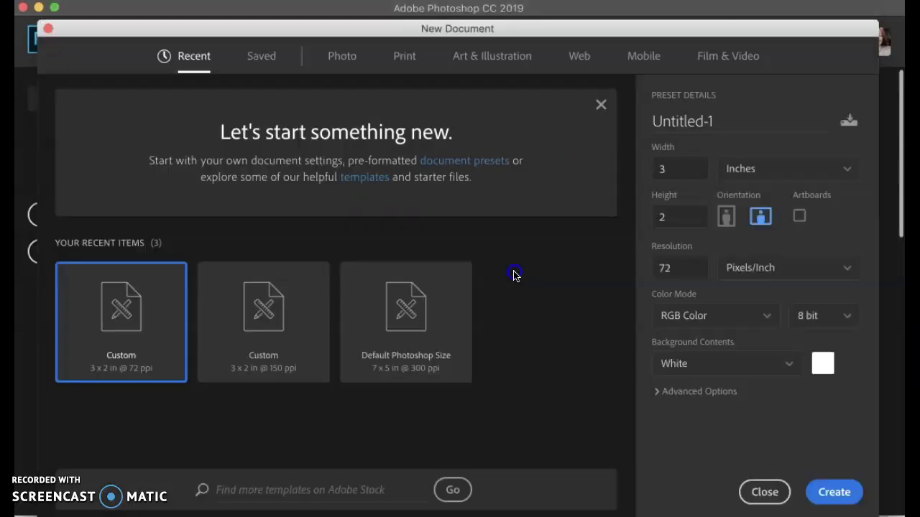
{"action": "left_click", "coordinate": [665, 124]}
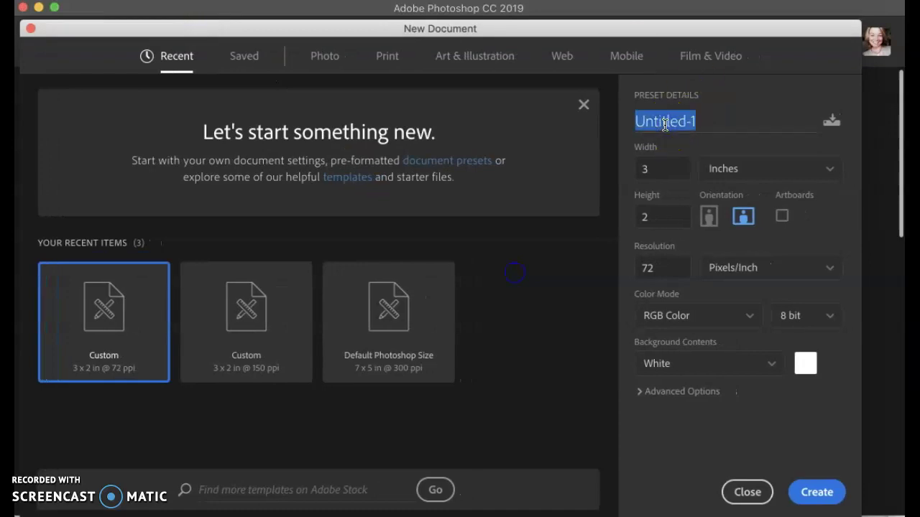
{"action": "type", "text": "Hughes_Ex1"}
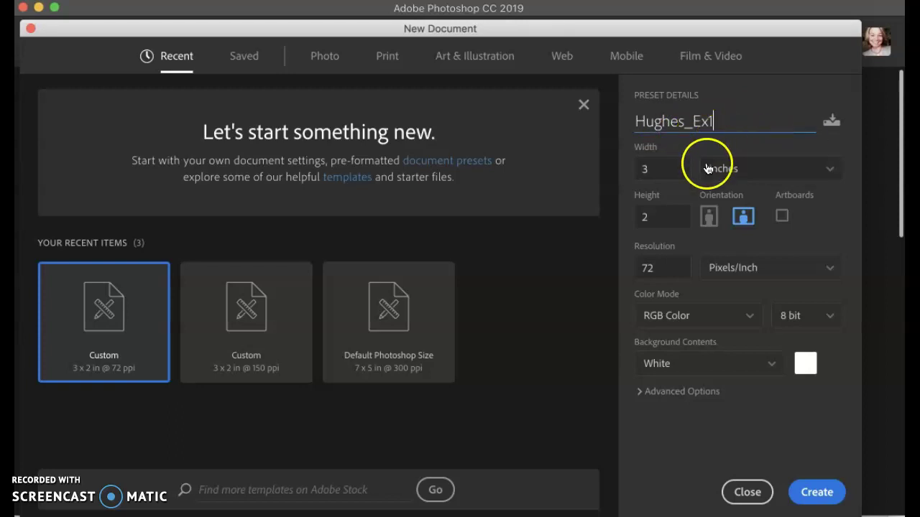
Set the new document's size to 3 inches wide by 3 inches high.
{"action": "left_click", "coordinate": [644, 172]}
{"action": "left_click", "coordinate": [650, 215]}
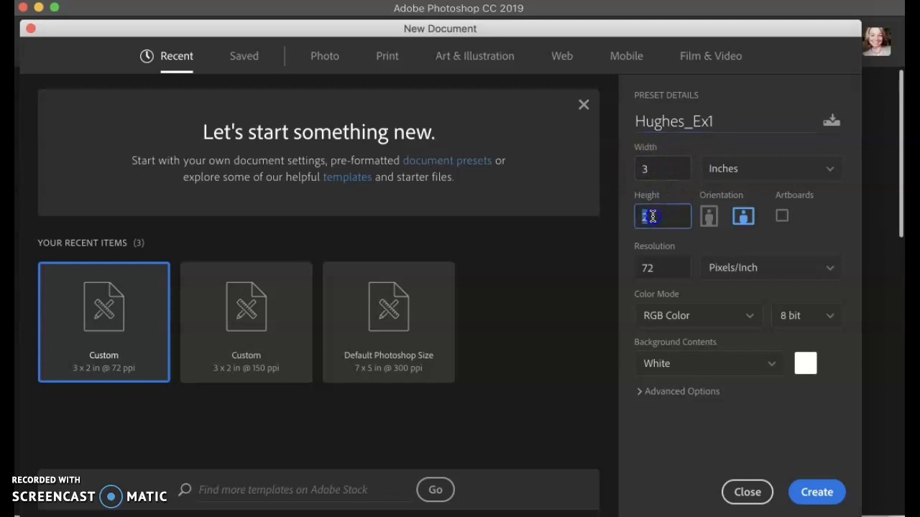
{"action": "type", "text": "3"}
Switch the new document's measurement units to pixels and then back to inches.
{"action": "left_click", "coordinate": [774, 182]}
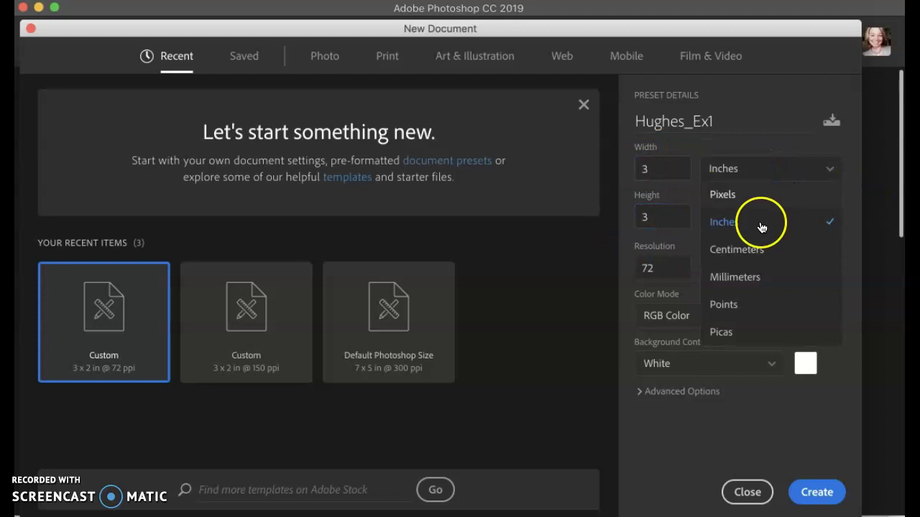
{"action": "left_click", "coordinate": [752, 196]}
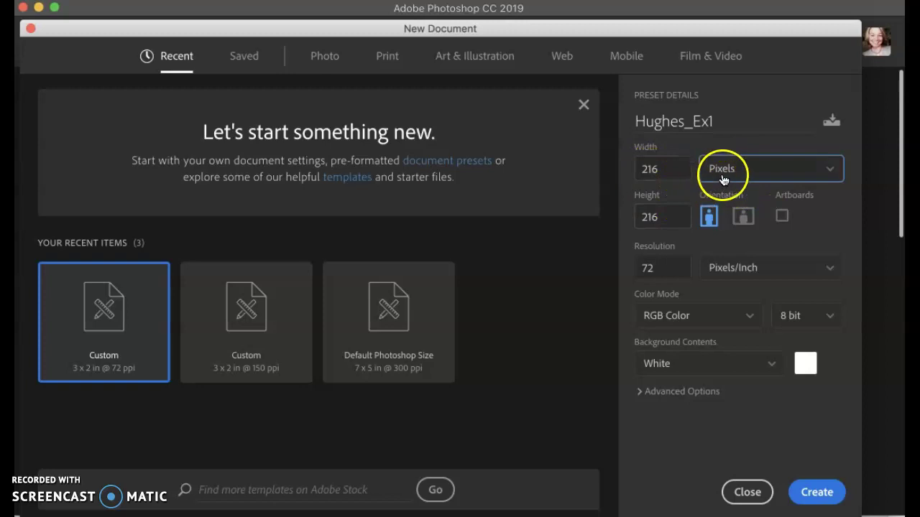
{"action": "left_click", "coordinate": [758, 180]}
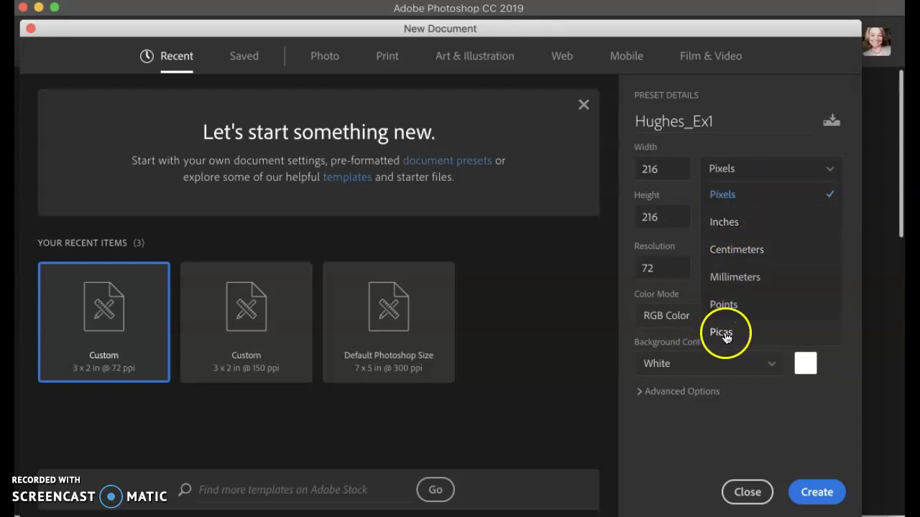
{"action": "left_click", "coordinate": [728, 176]}
{"action": "left_click", "coordinate": [738, 228]}
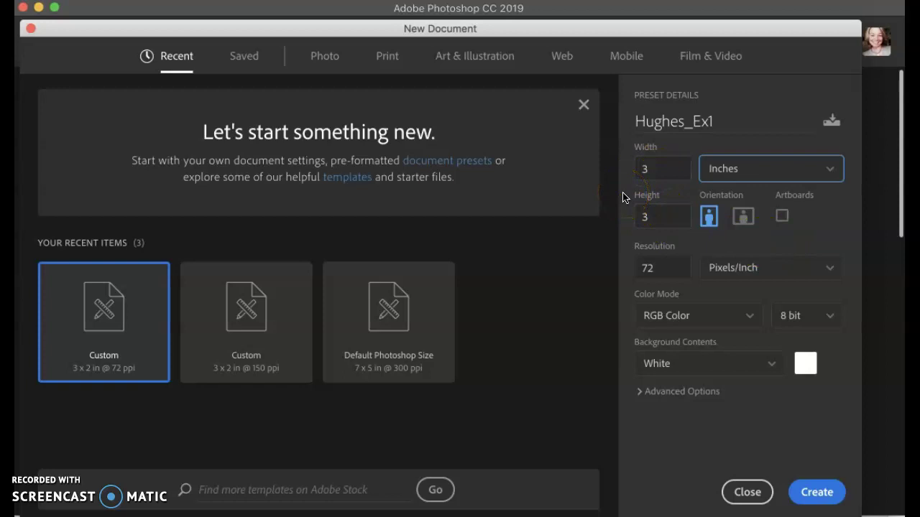
Use a resolution of 72 with Pixels/Inch as the unit for the new document.
{"action": "left_click", "coordinate": [661, 267]}
{"action": "left_click_drag", "start_coordinate": [626, 272], "coordinate": [652, 267]}
{"action": "left_click", "coordinate": [621, 270]}
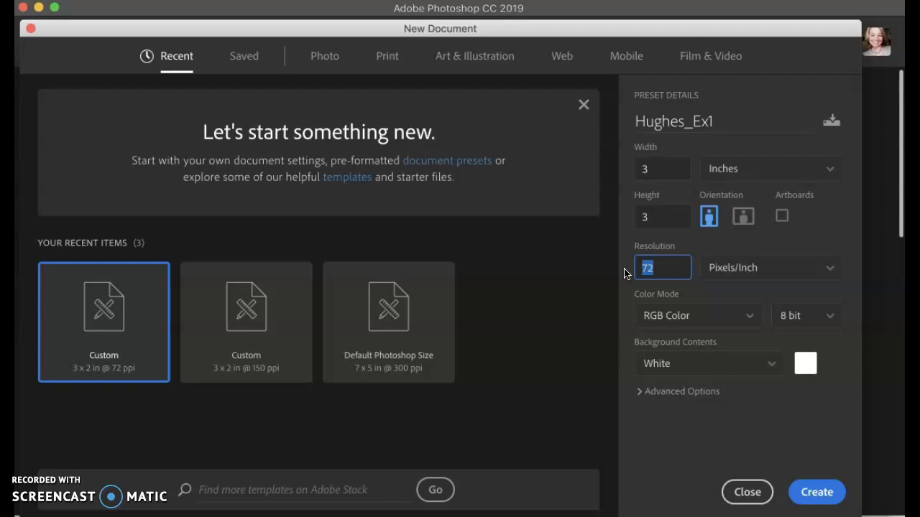
{"action": "left_click", "coordinate": [624, 277]}
{"action": "left_click_drag", "start_coordinate": [649, 272], "coordinate": [625, 273]}
{"action": "left_click", "coordinate": [765, 270]}
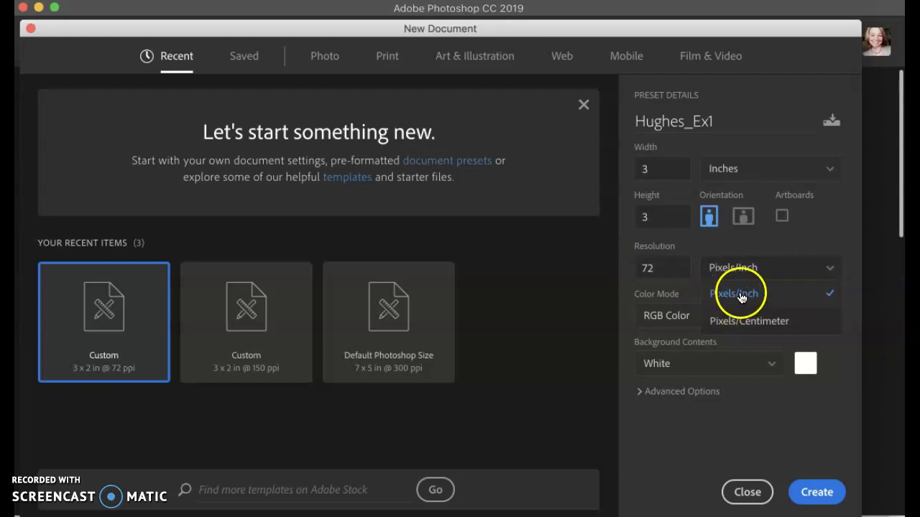
{"action": "left_click", "coordinate": [741, 295]}
{"action": "left_click", "coordinate": [772, 270]}
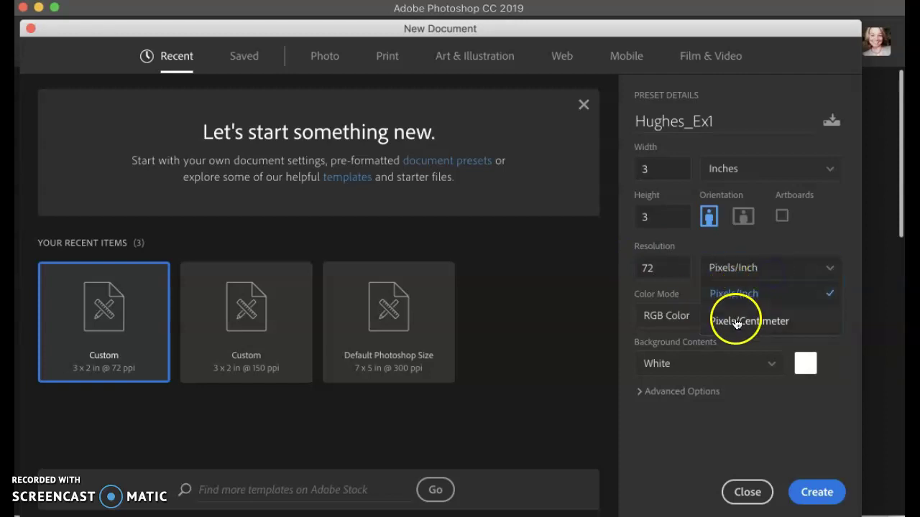
{"action": "left_click", "coordinate": [753, 294]}
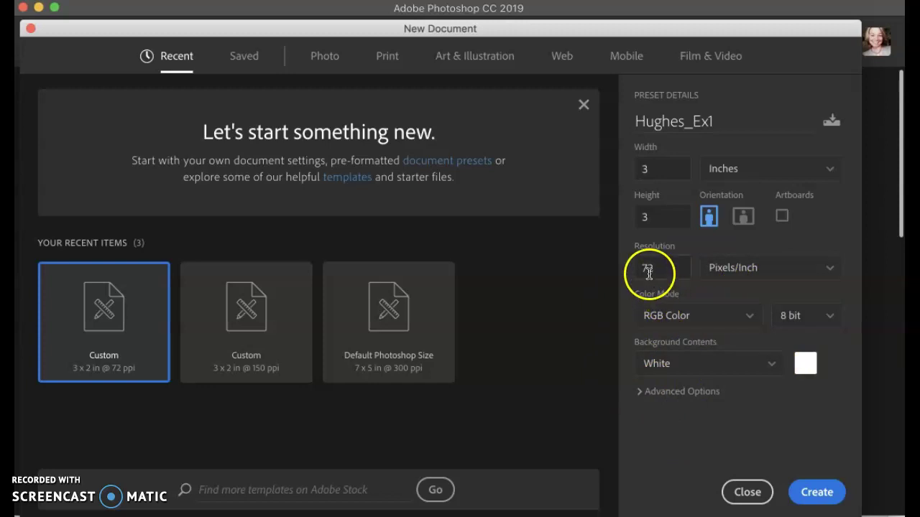
Choose RGB Color as the new document's color mode.
{"action": "left_click", "coordinate": [716, 317]}
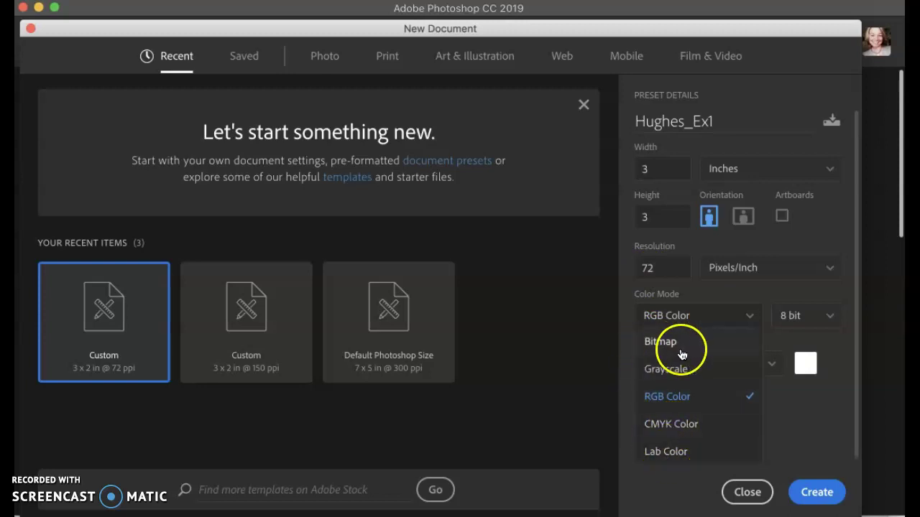
{"action": "left_click", "coordinate": [698, 399]}
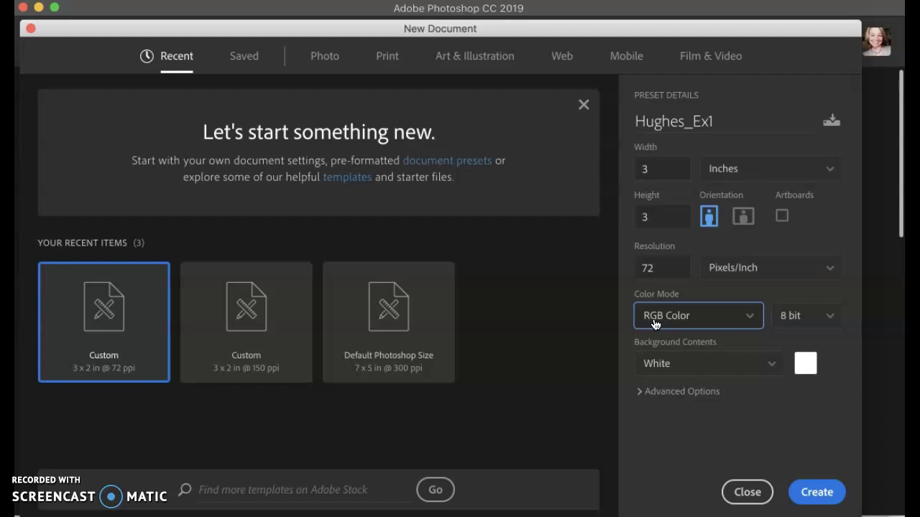
{"action": "left_click_drag", "start_coordinate": [678, 26], "coordinate": [702, 26]}
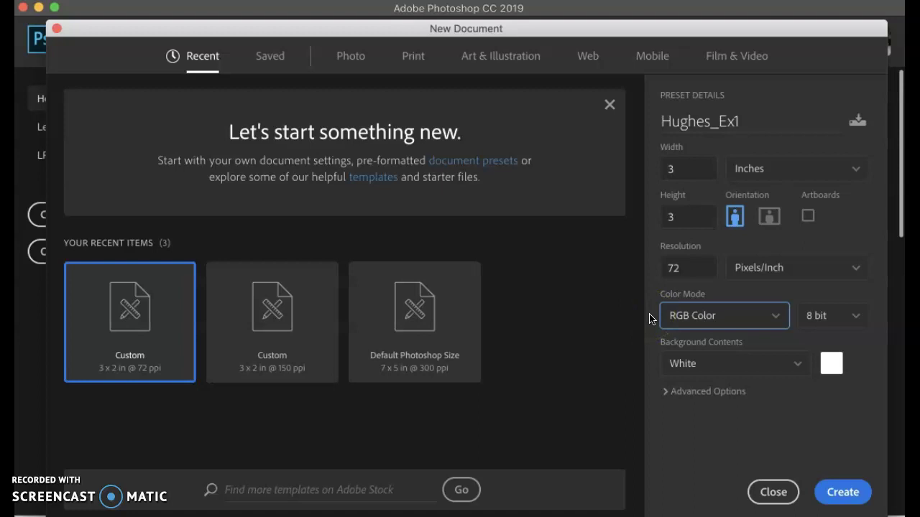
{"action": "left_click", "coordinate": [656, 13]}
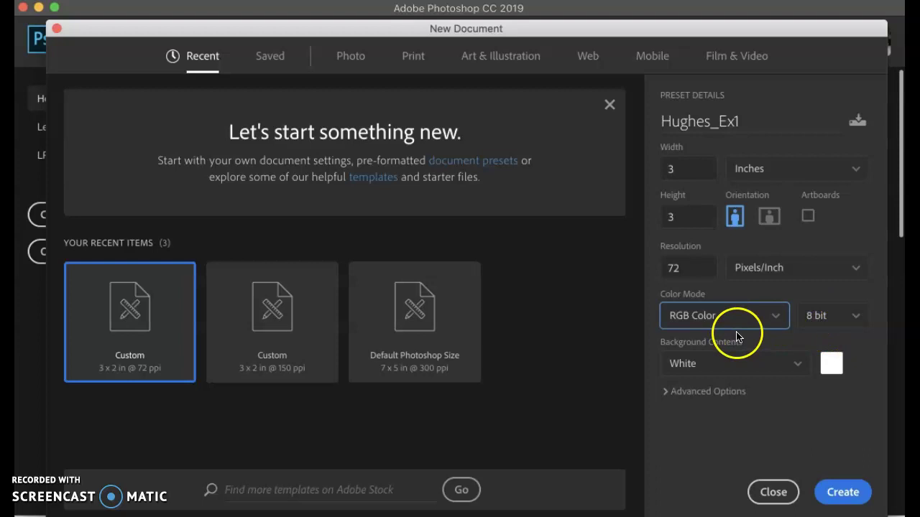
Set the background contents to Black and create the document.
{"action": "left_click", "coordinate": [693, 364]}
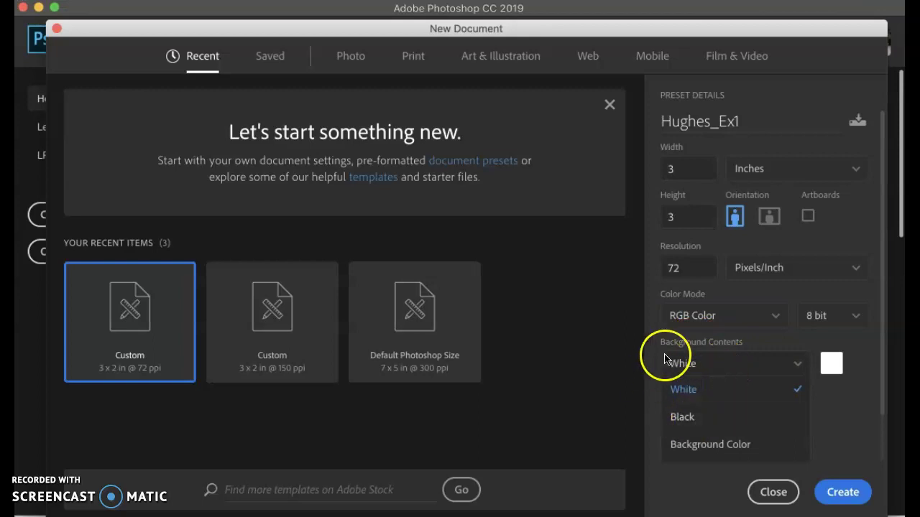
{"action": "left_click", "coordinate": [687, 420]}
{"action": "left_click", "coordinate": [687, 365]}
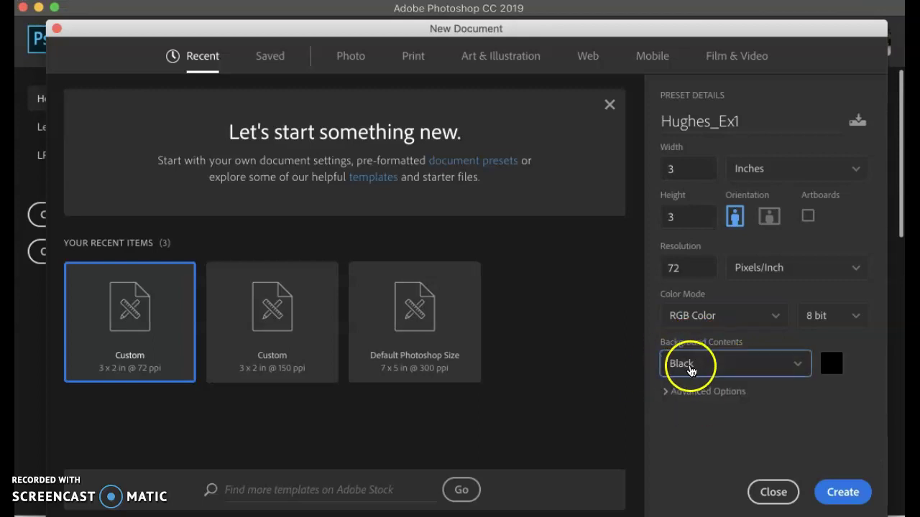
{"action": "left_click", "coordinate": [689, 418]}
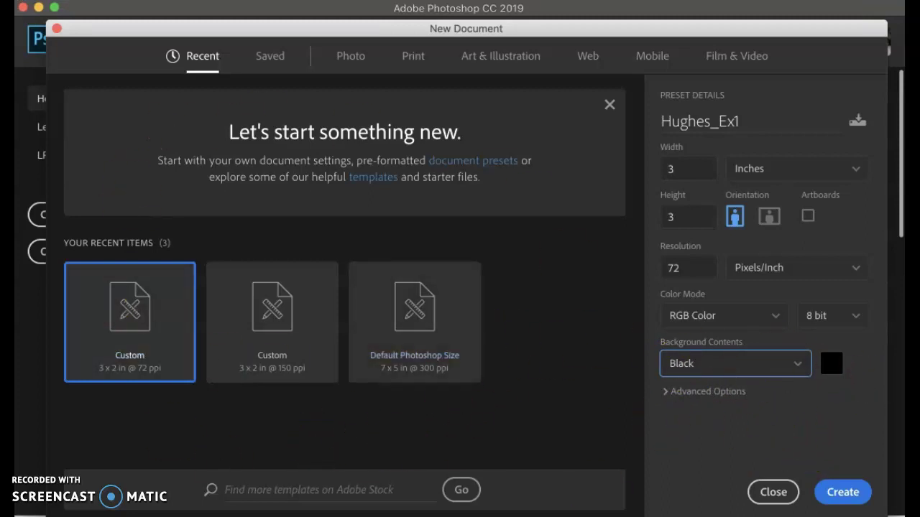
{"action": "left_click", "coordinate": [848, 495]}
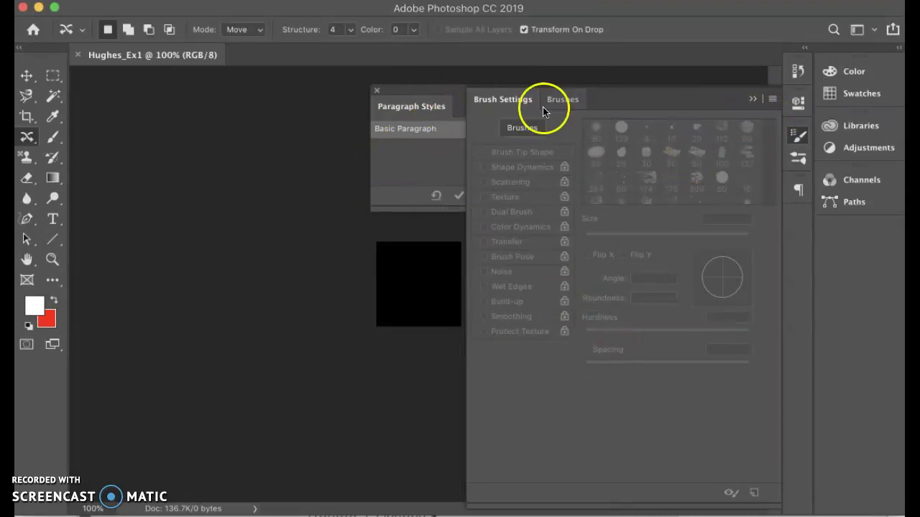
Reset the Essentials workspace and show the tools in two columns.
{"action": "left_click", "coordinate": [875, 32]}
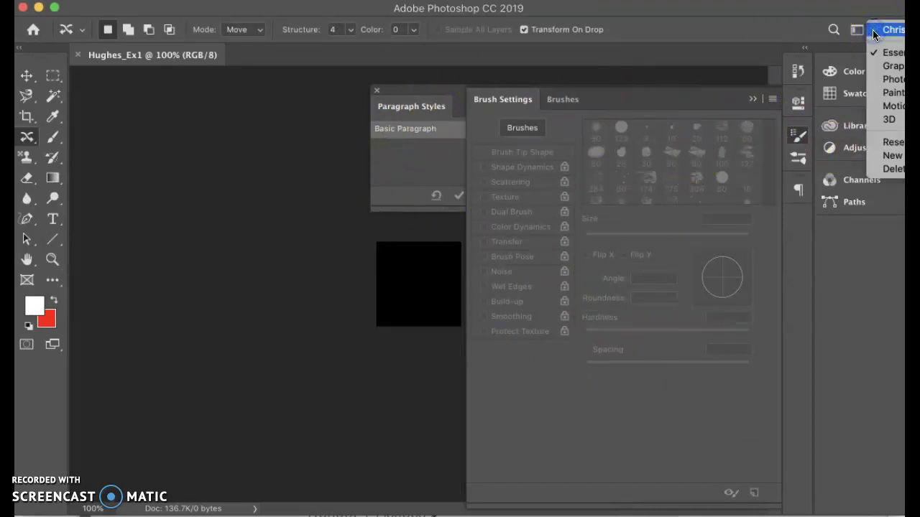
{"action": "left_click", "coordinate": [896, 143]}
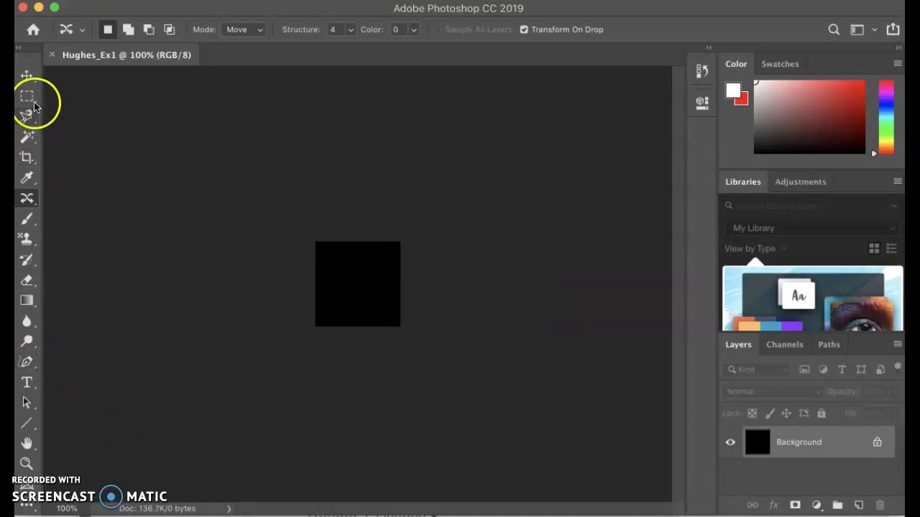
{"action": "left_click", "coordinate": [19, 48]}
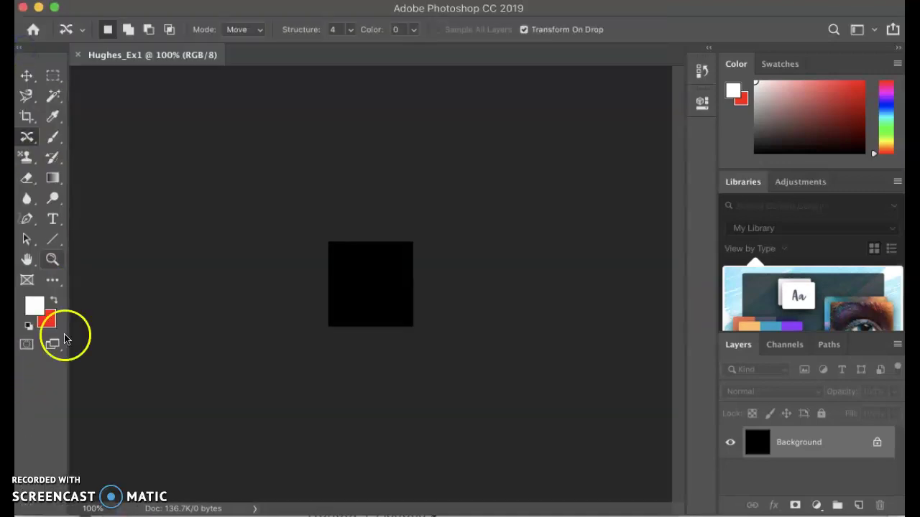
View the foreground color in the Color Picker, then cancel out of it.
{"action": "left_click", "coordinate": [36, 307]}
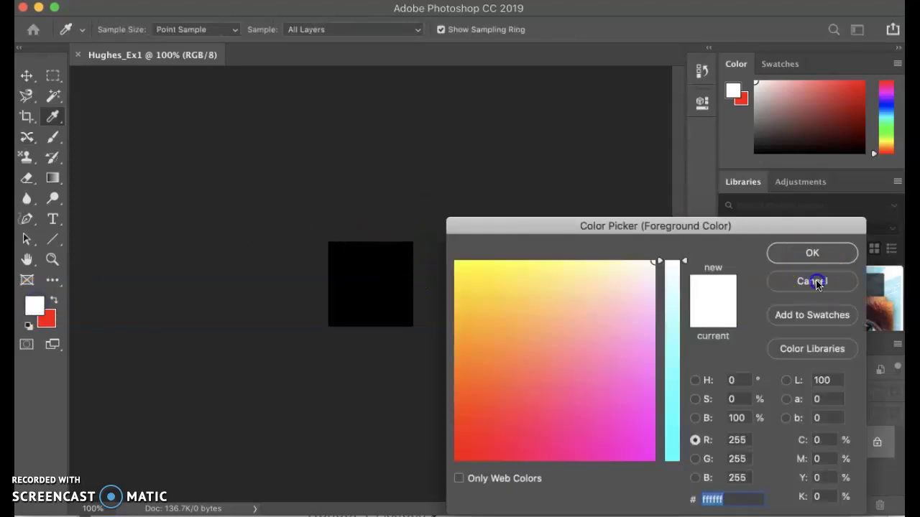
{"action": "left_click", "coordinate": [816, 285]}
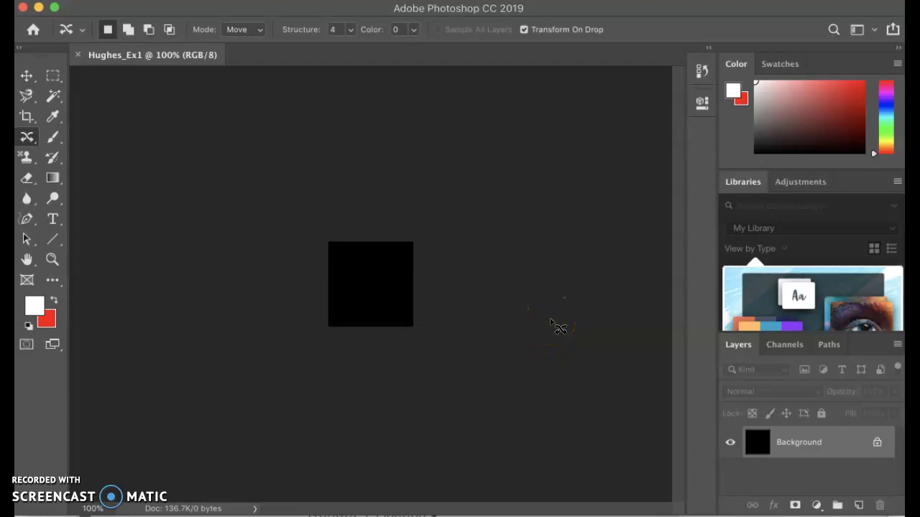
Save the black document to the iCloud Desktop in Photoshop format.
{"action": "key", "text": "super+0"}
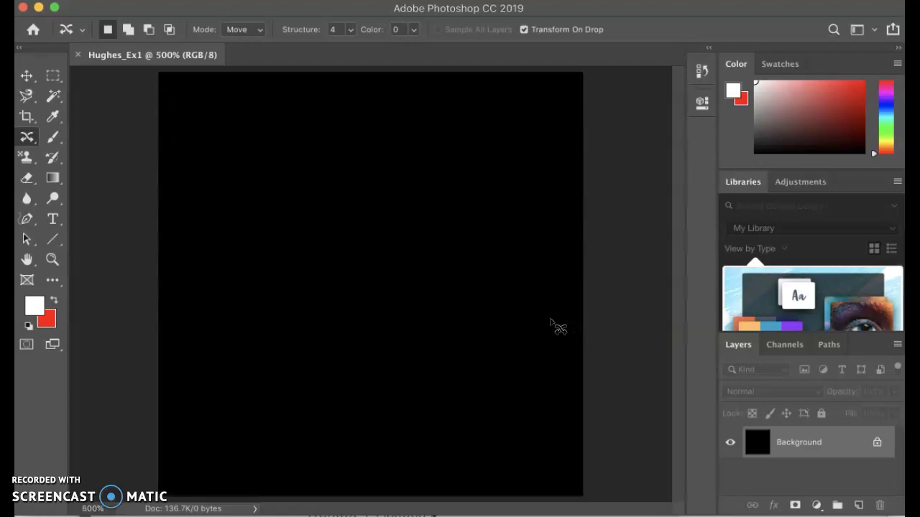
{"action": "key", "text": "super+0"}
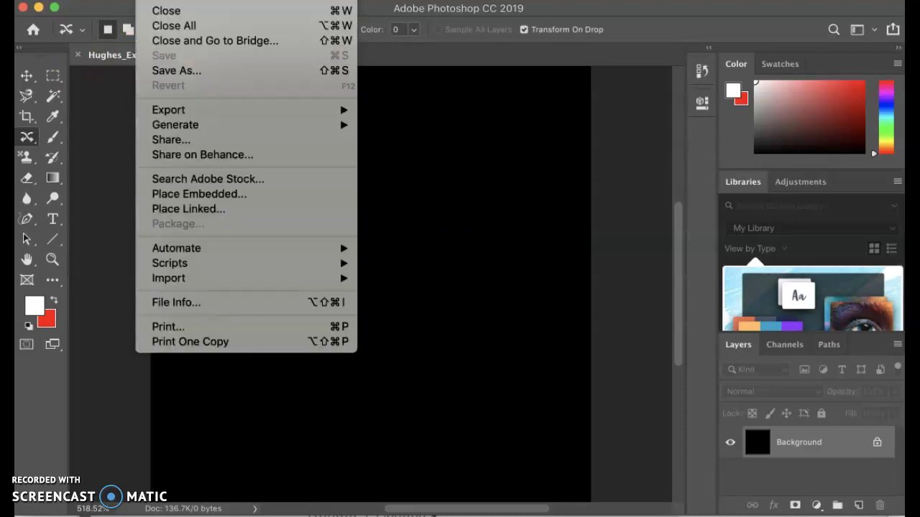
{"action": "left_click", "coordinate": [196, 69]}
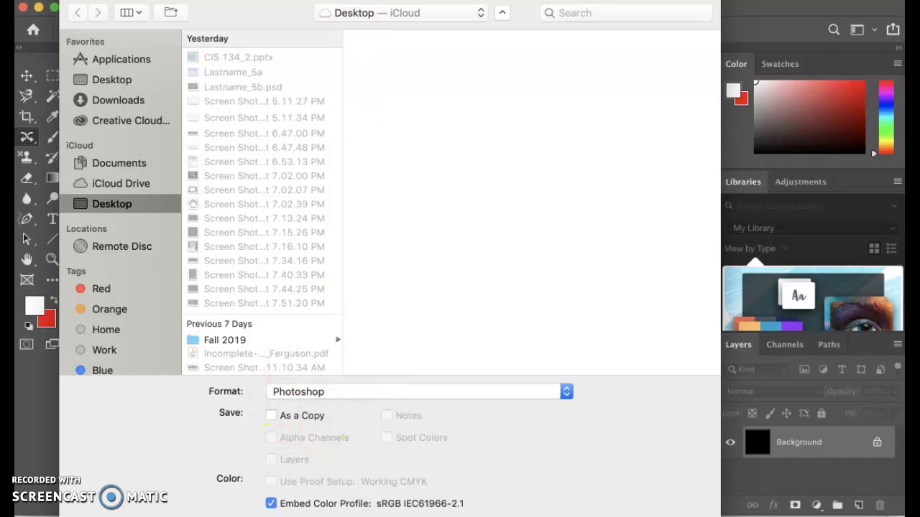
{"action": "key", "text": "Return"}
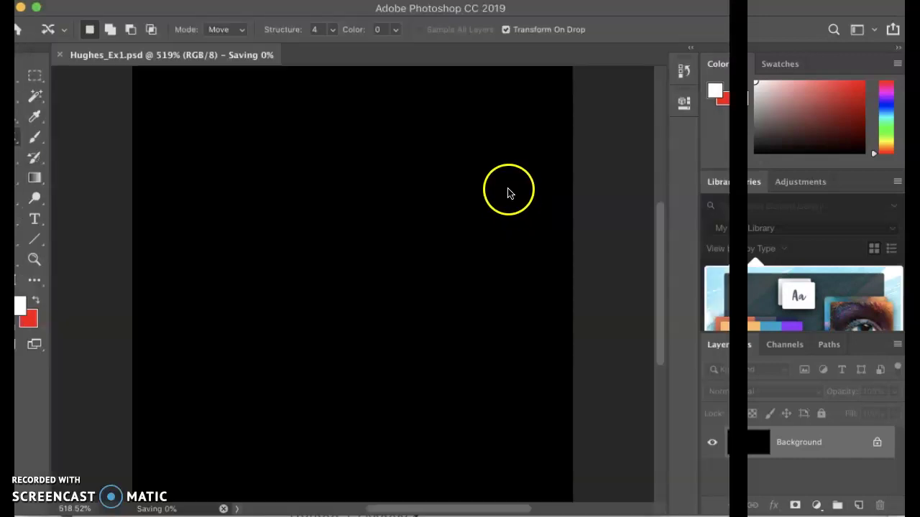